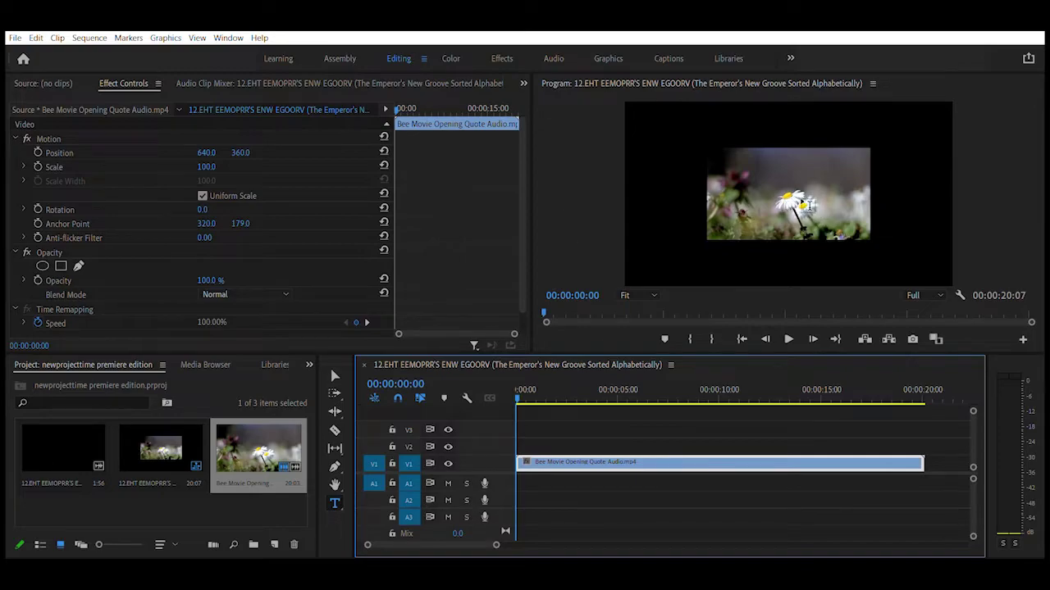
Try moving the clip freely within the frame and changing its horizontal position, and undo both moves
left_click(335, 375)
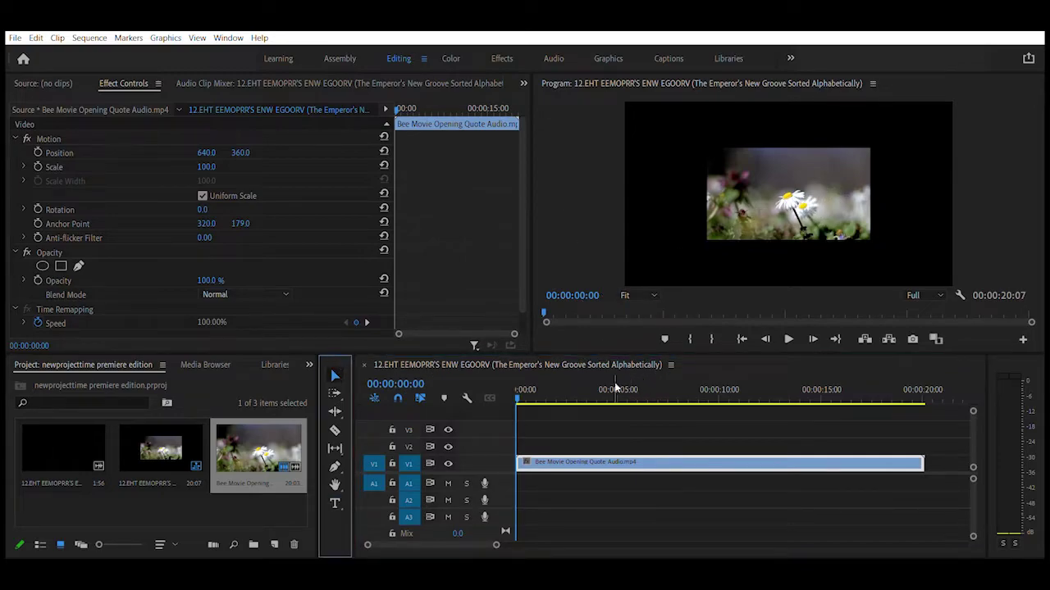
left_click_drag(616, 387, 478, 369)
left_click(432, 279)
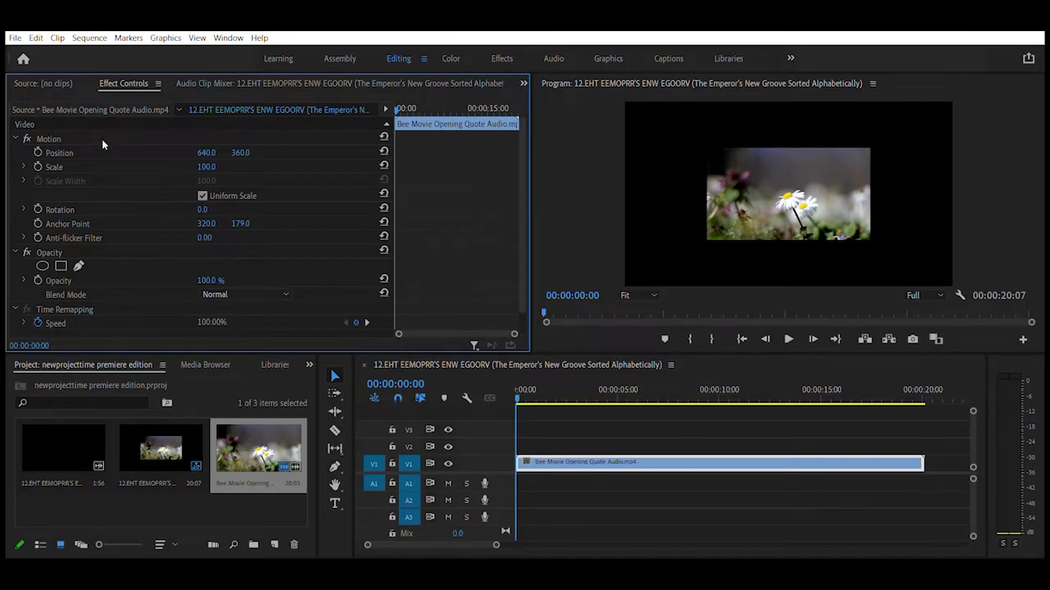
left_click(164, 153)
left_click(678, 208)
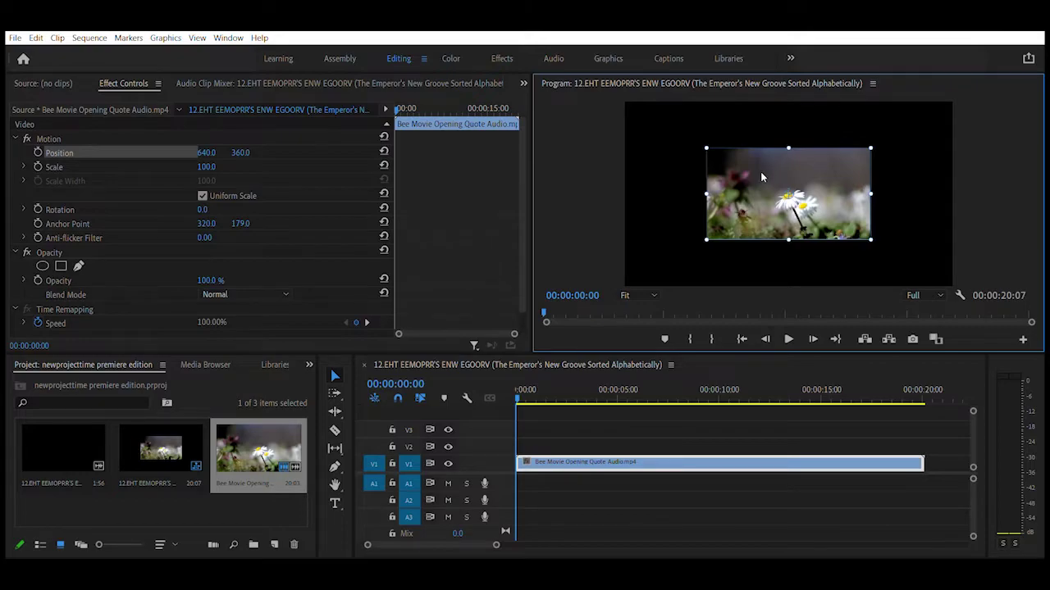
mouse_move(758, 171)
left_mouse_down()
mouse_move(697, 193)
mouse_move(825, 162)
mouse_move(722, 195)
mouse_move(769, 184)
left_mouse_up()
mouse_move(213, 153)
left_mouse_down()
mouse_move(254, 153)
mouse_move(113, 152)
mouse_move(283, 152)
mouse_move(108, 153)
mouse_move(266, 153)
mouse_move(215, 153)
left_mouse_up()
key("ctrl+z")
key("ctrl+z")
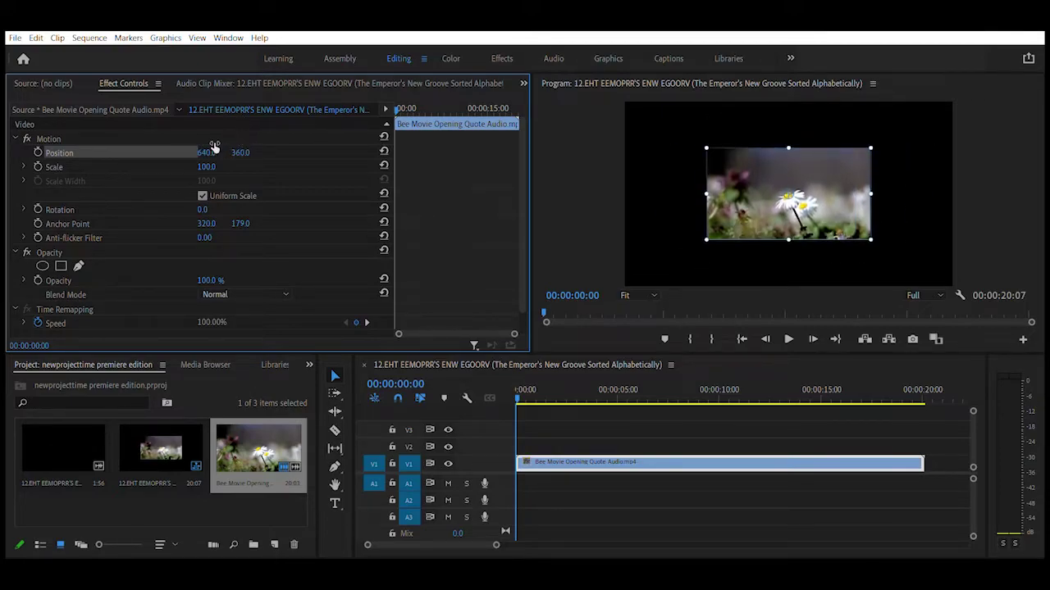
Set the clip's horizontal position to 320, and undo the change
left_click(214, 146)
type("320")
key("Return")
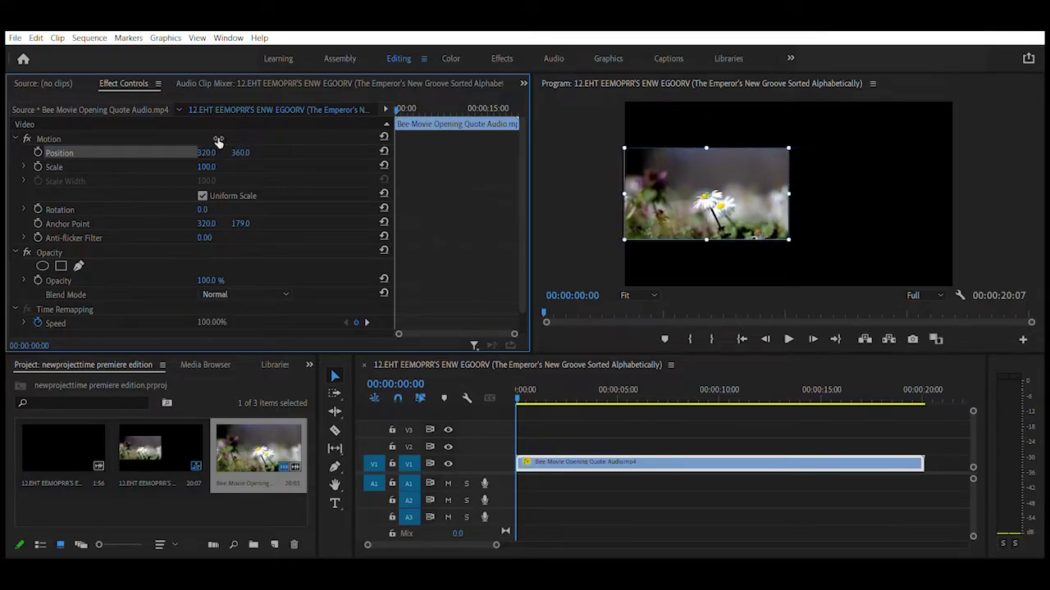
key("ctrl+z")
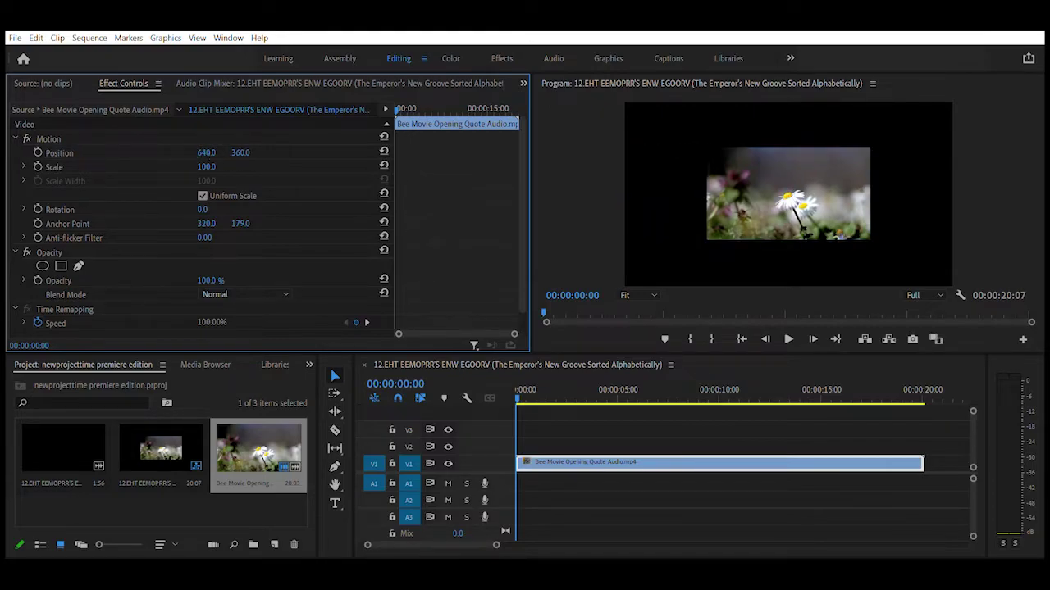
Turn off Uniform Scale, stretch the clip to scale height 162 and scale width 99, and set its horizontal position to 843
mouse_move(207, 167)
left_mouse_down()
mouse_move(178, 167)
mouse_move(244, 167)
mouse_move(147, 167)
mouse_move(304, 167)
mouse_move(175, 166)
mouse_move(269, 166)
mouse_move(206, 166)
left_mouse_up()
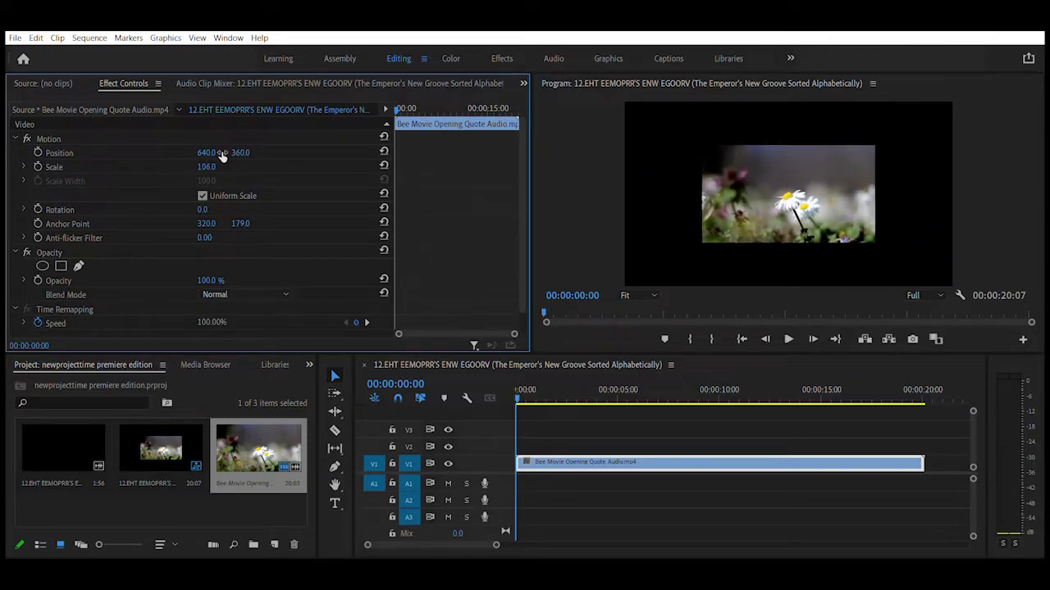
left_click(203, 195)
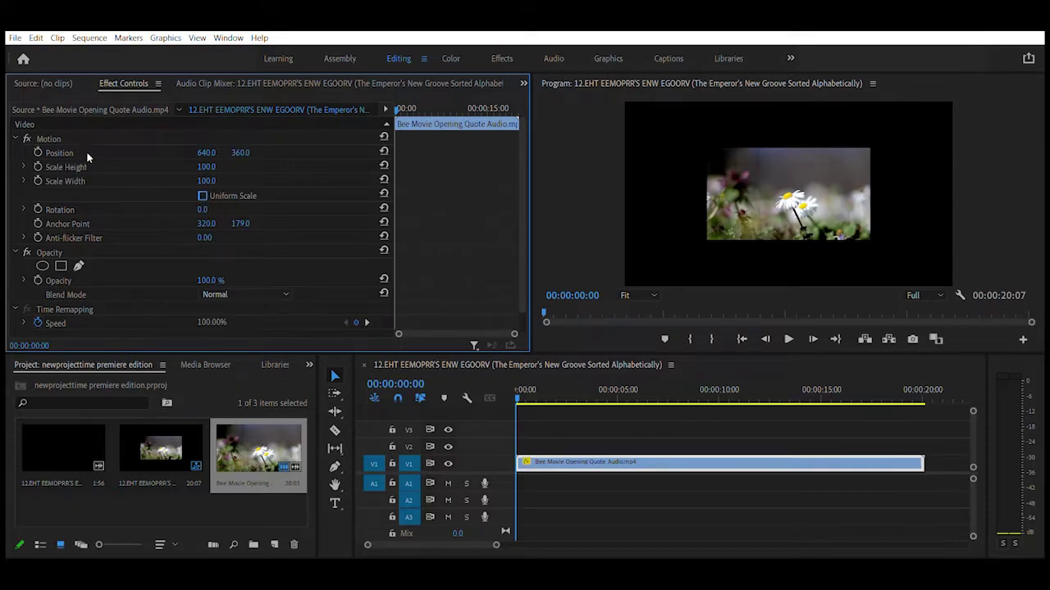
left_click_drag(205, 166, 277, 167)
left_click_drag(206, 152, 211, 209)
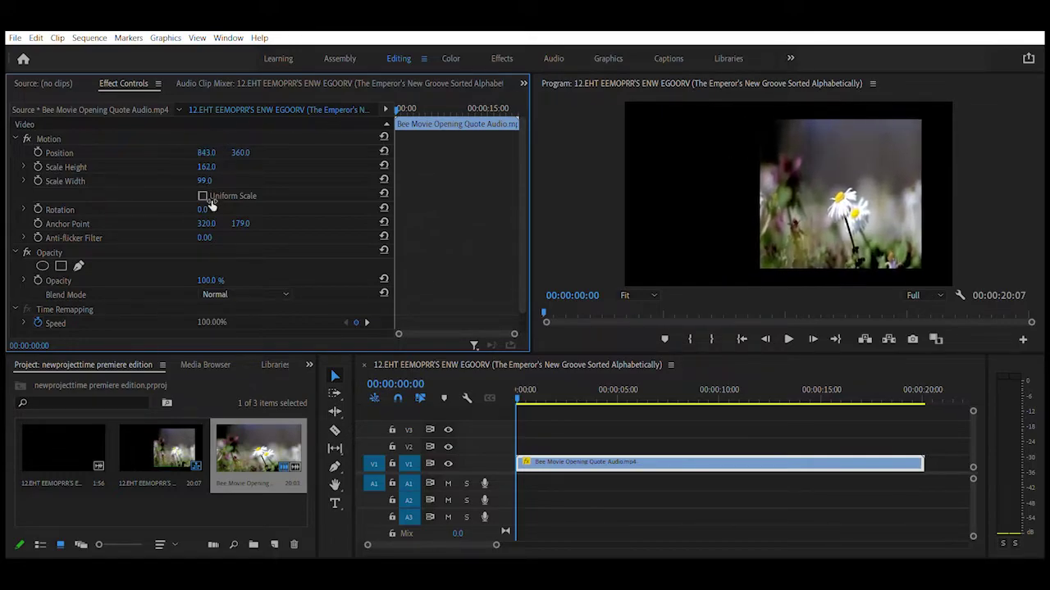
Try rotating the clip in the frame and through its Rotation value, and undo both rotations
left_click(193, 209)
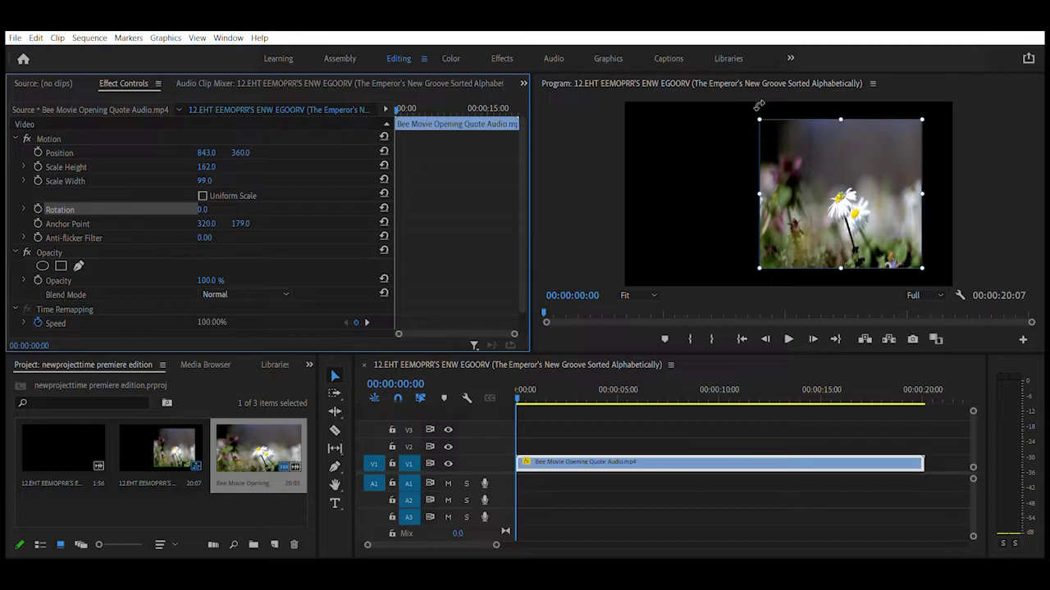
left_click_drag(760, 105, 964, 233)
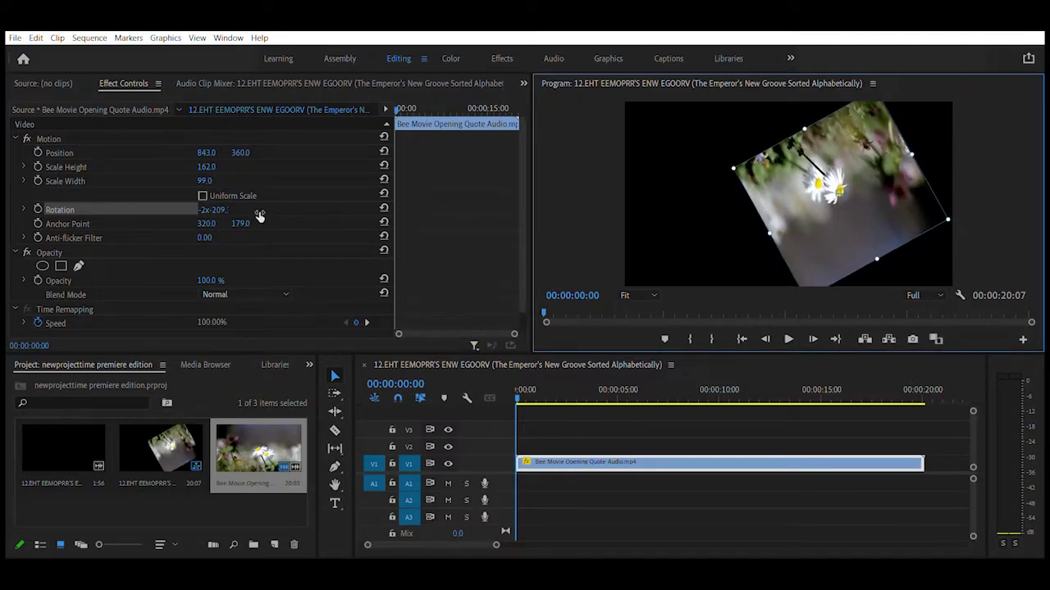
key("ctrl+z")
left_click(219, 205)
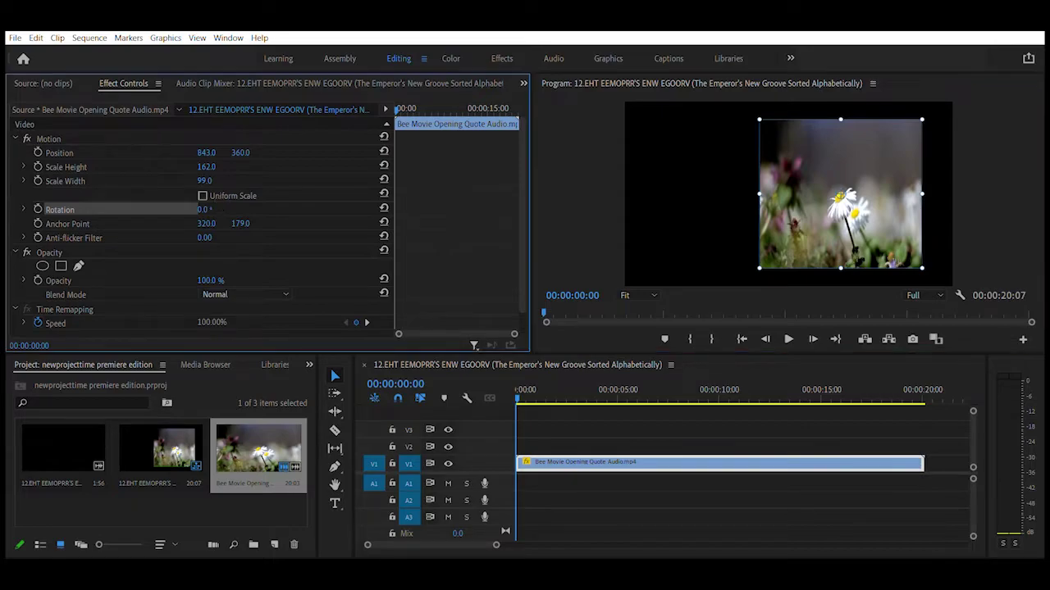
left_click_drag(206, 210, 246, 174)
key("ctrl+z")
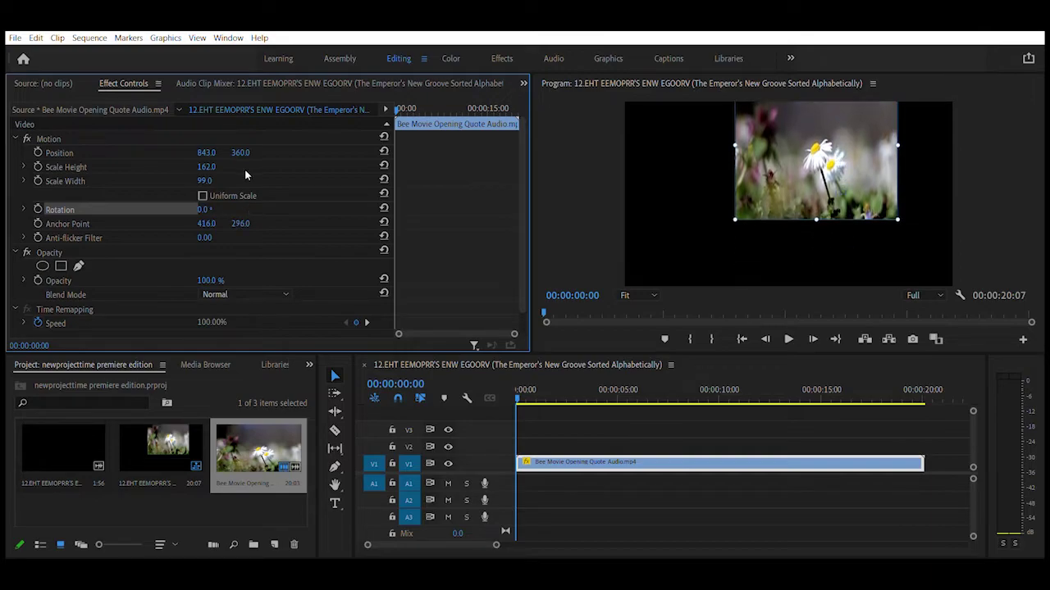
Set the clip's position to 860.4, 358.7, its anchor point to 493.5, 295.2 and its rotation to -82°
left_click(185, 149)
mouse_move(840, 194)
left_mouse_down()
mouse_move(762, 176)
mouse_move(772, 190)
mouse_move(851, 188)
left_mouse_up()
left_click_drag(207, 223, 233, 157)
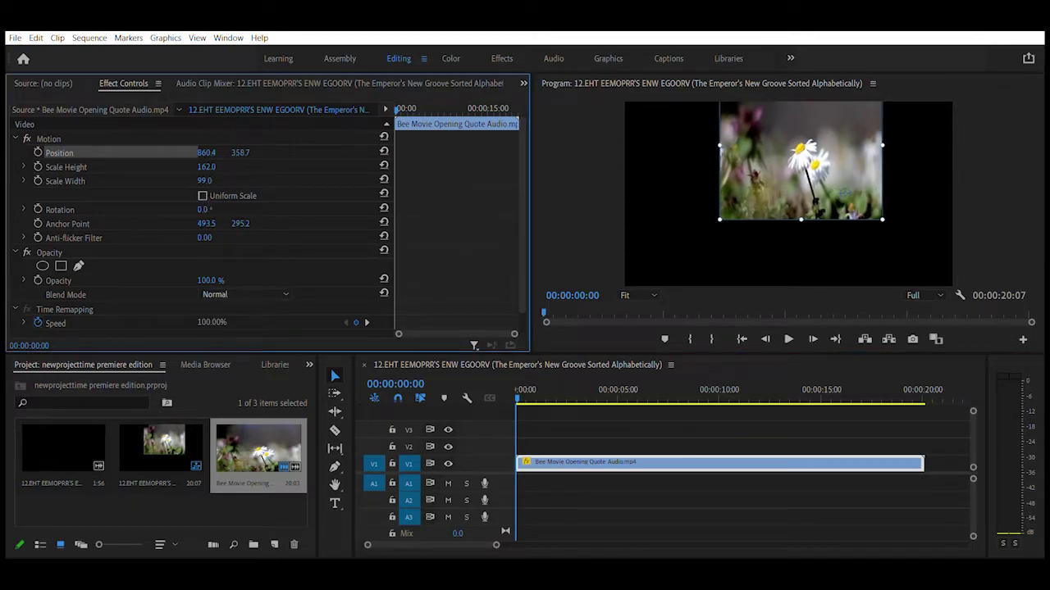
mouse_move(203, 209)
left_mouse_down()
mouse_move(179, 209)
mouse_move(216, 208)
left_mouse_up()
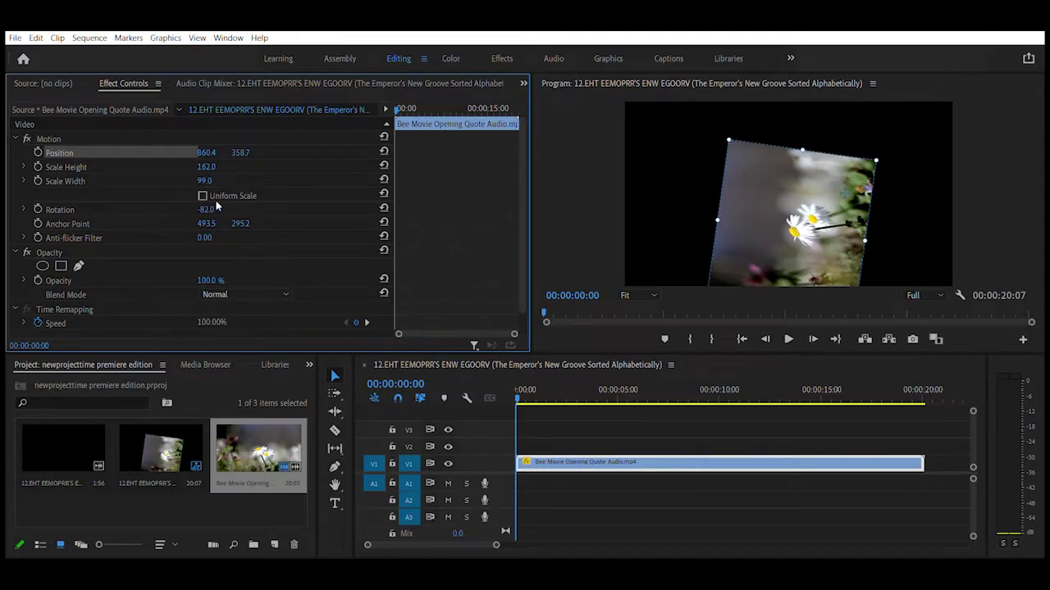
Scale the clip to 66 with Uniform Scale on, switch Uniform Scale off again, and lower the opacity to 66%
left_click(203, 196)
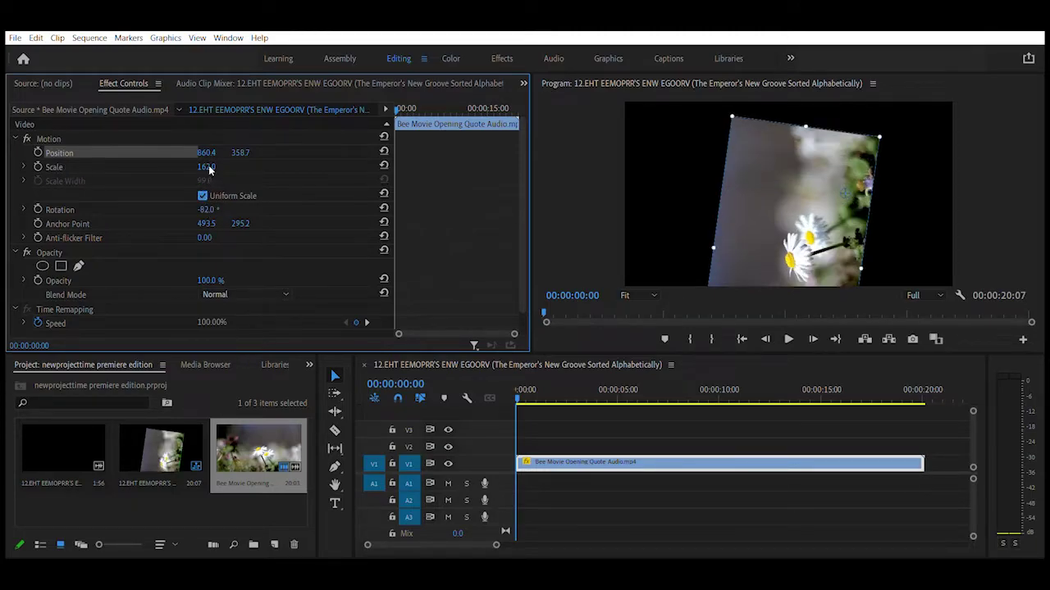
left_click_drag(208, 166, 170, 167)
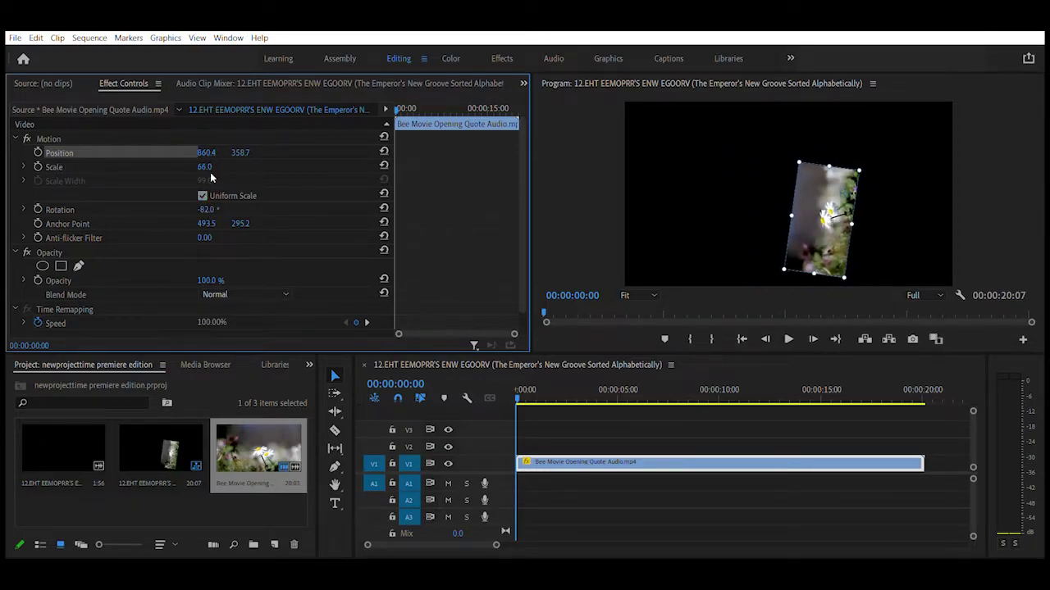
left_click(202, 195)
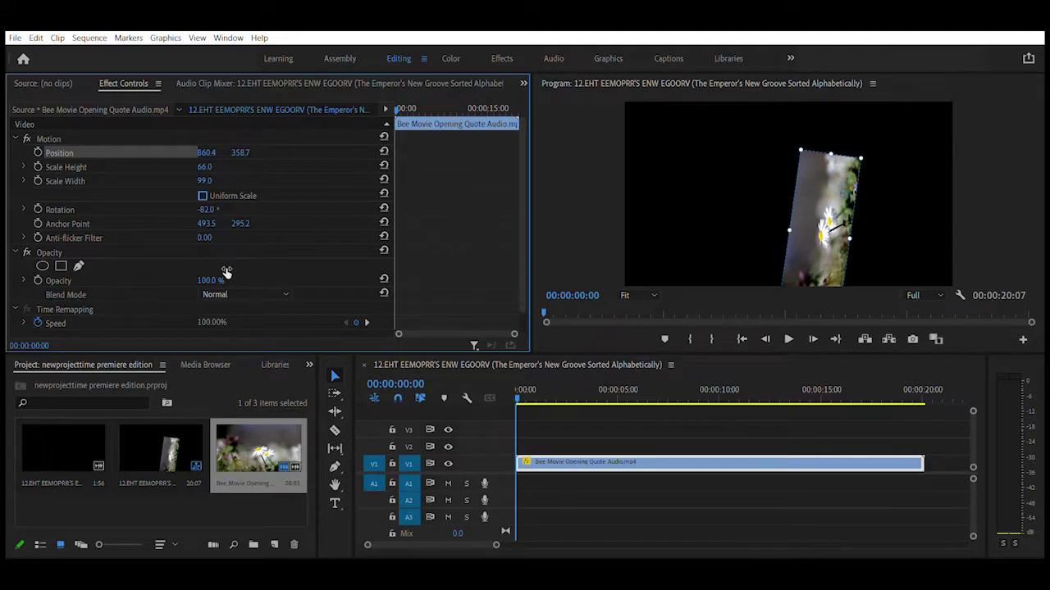
mouse_move(220, 280)
left_mouse_down()
mouse_move(172, 280)
mouse_move(248, 281)
mouse_move(215, 281)
left_mouse_up()
Paste a copy of the clip on V1 at 00:00:22:01, after the original
left_click_drag(496, 542, 630, 544)
left_click(613, 391)
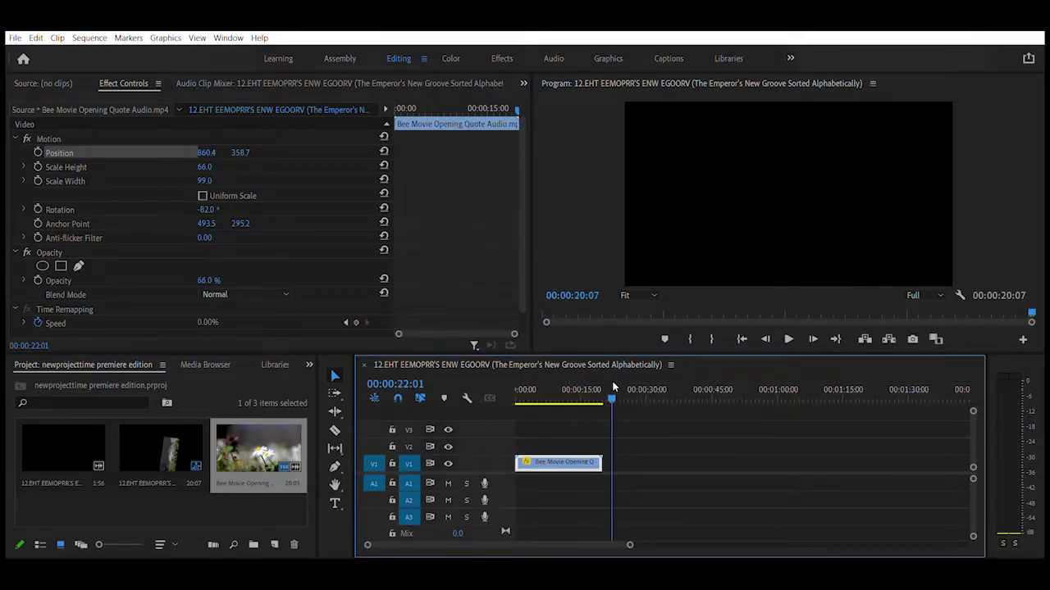
key("ctrl+v")
Rotate the pasted copy to 17° and move it to V2 directly above the original, previewing at 00:00:06:21
left_click(639, 390)
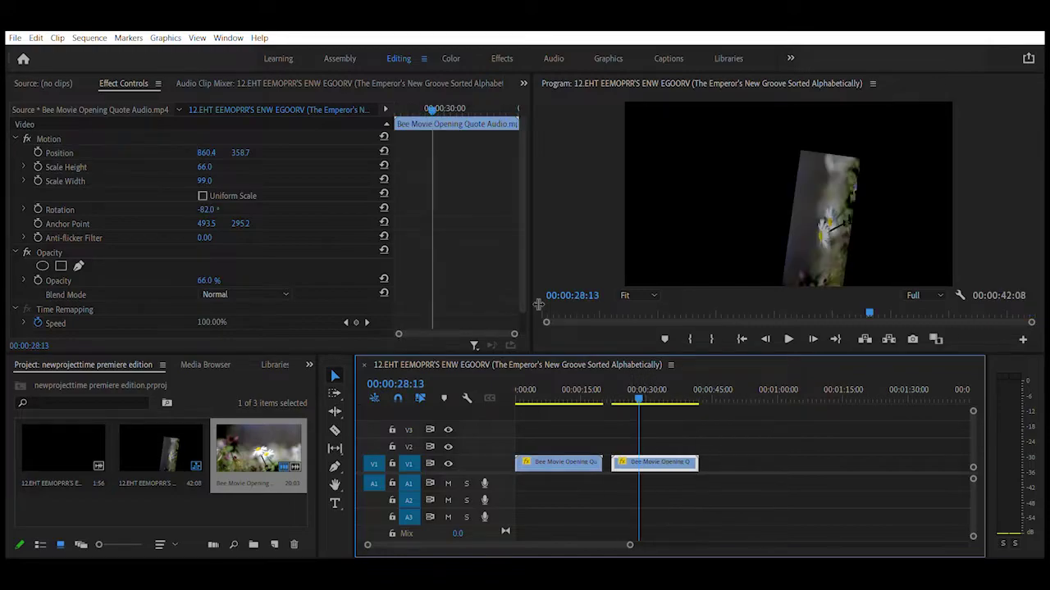
left_click_drag(210, 209, 291, 210)
left_click_drag(652, 461, 556, 446)
left_click(542, 390)
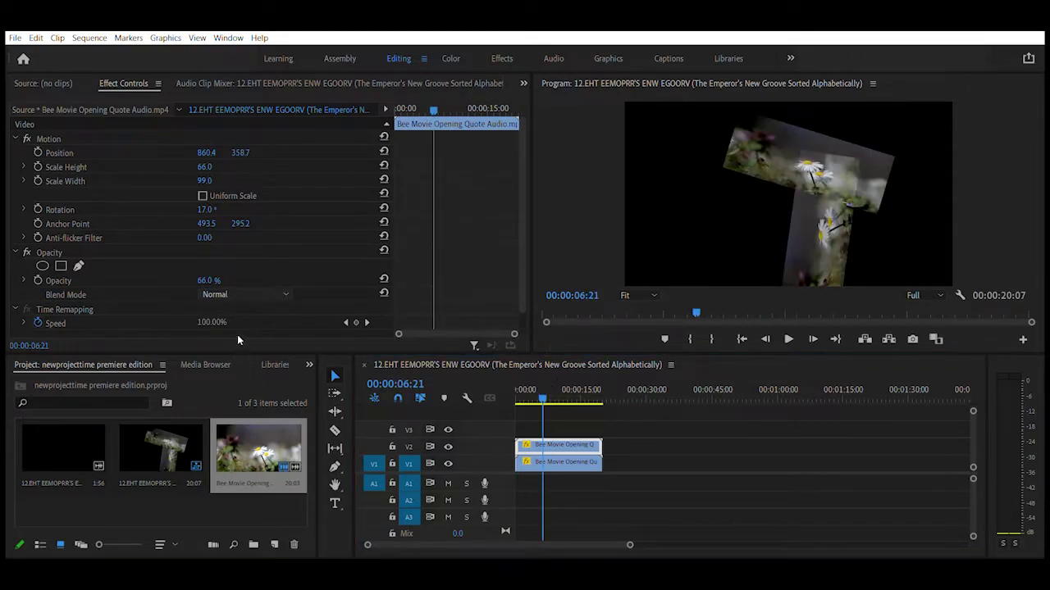
Try the Darken, Hard Light, Lighter Color and Color blend modes on the V2 clip, and apply Divide
left_click(238, 295)
left_click(237, 276)
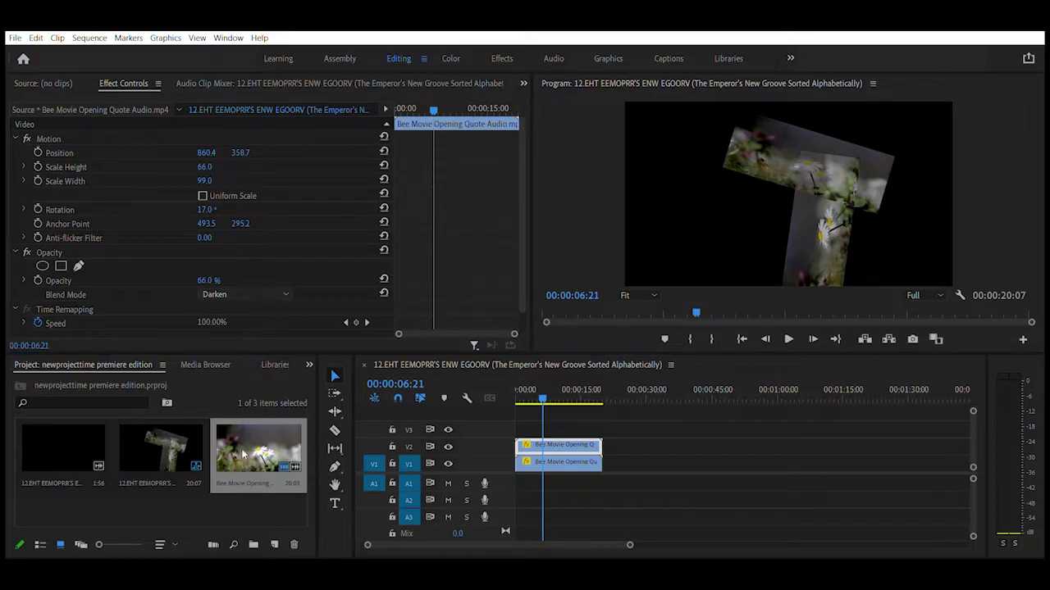
left_click(246, 294)
left_click(249, 285)
left_click(236, 367)
left_click(245, 294)
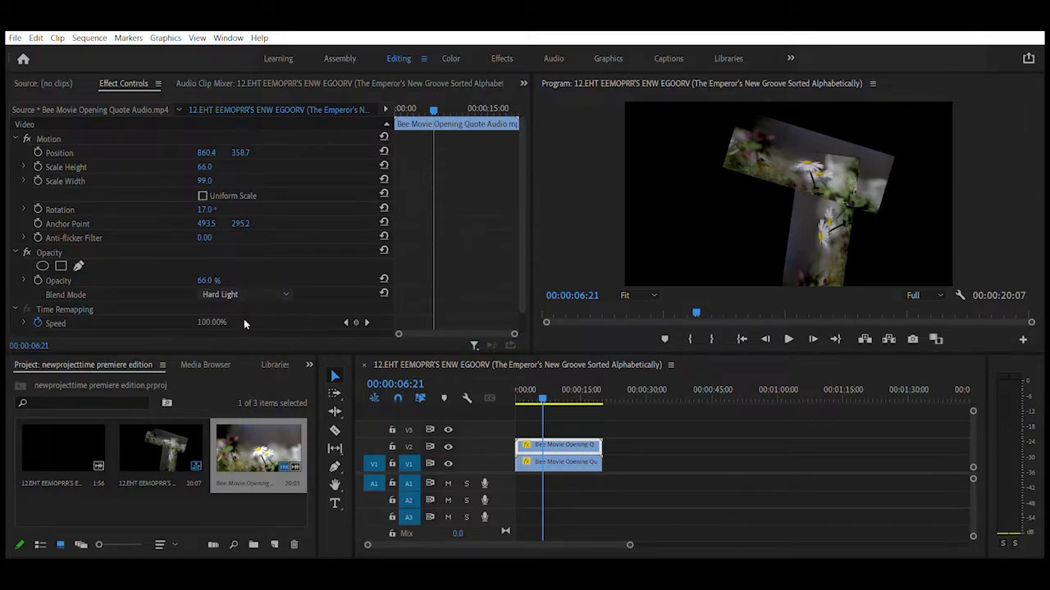
left_click(243, 319)
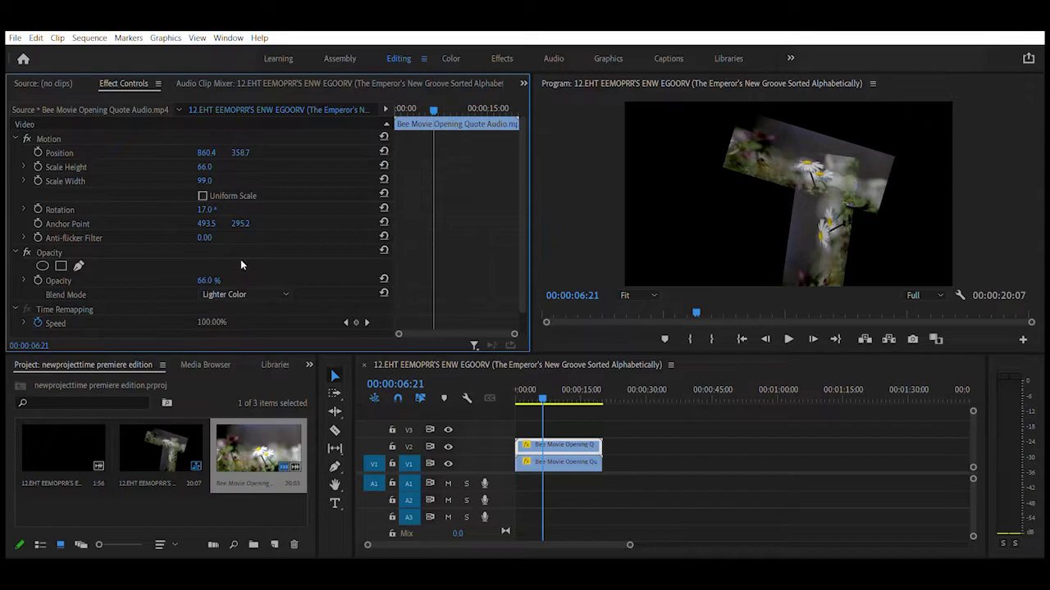
left_click(233, 542)
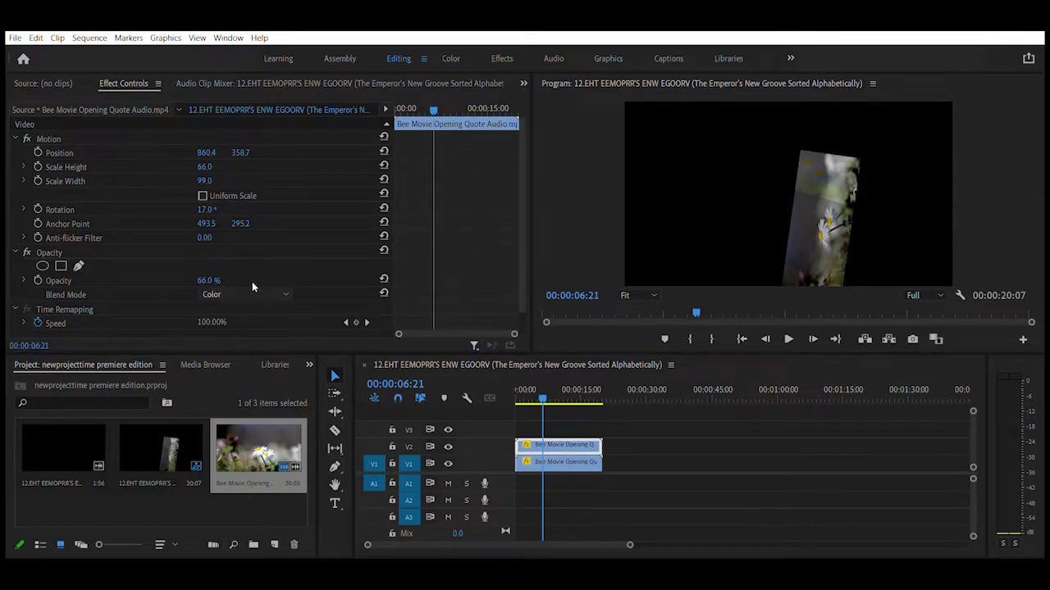
left_click(248, 489)
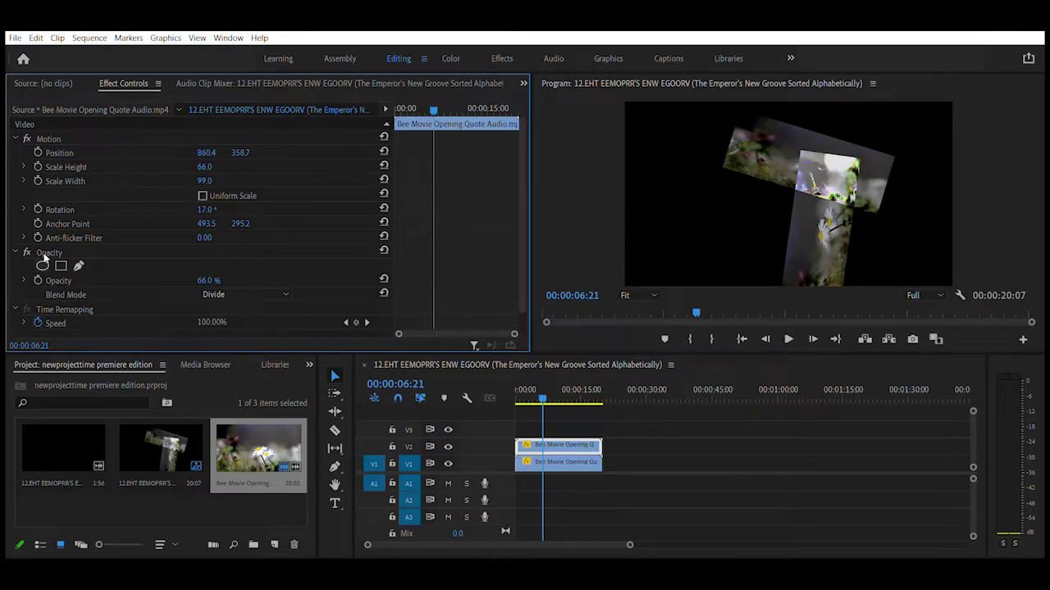
Add an ellipse opacity mask to the V2 clip and stretch it into a long, flat oval along the clip's upper edge
left_click(43, 264)
left_click_drag(806, 163, 678, 137)
left_click_drag(750, 146, 804, 137)
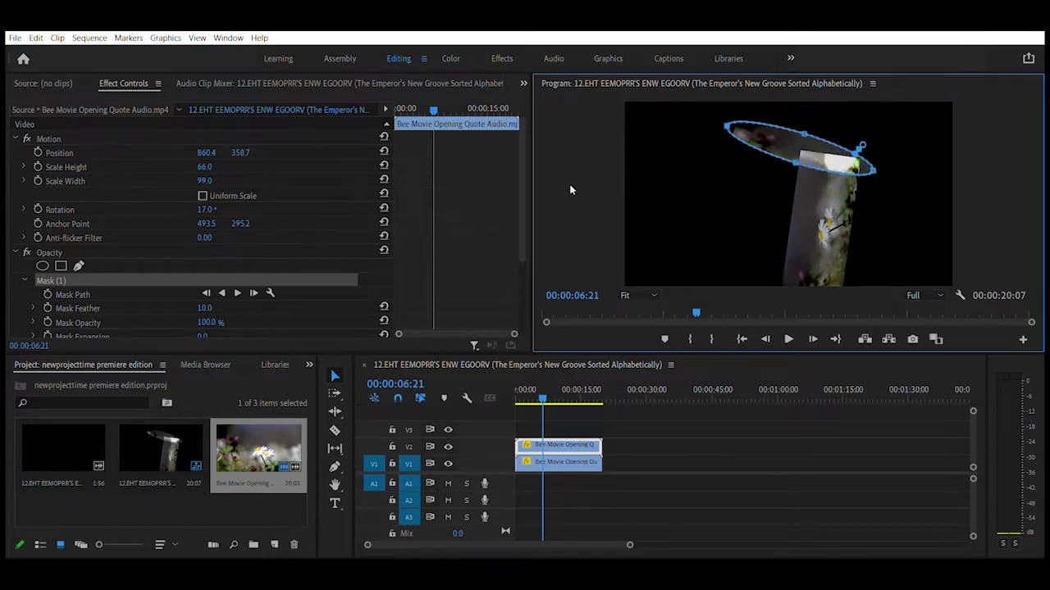
Set the ellipse mask's feather to 71, opacity to 99% and expansion to 75, invert it, and delete the mask
scroll(328, 189, "down", 3)
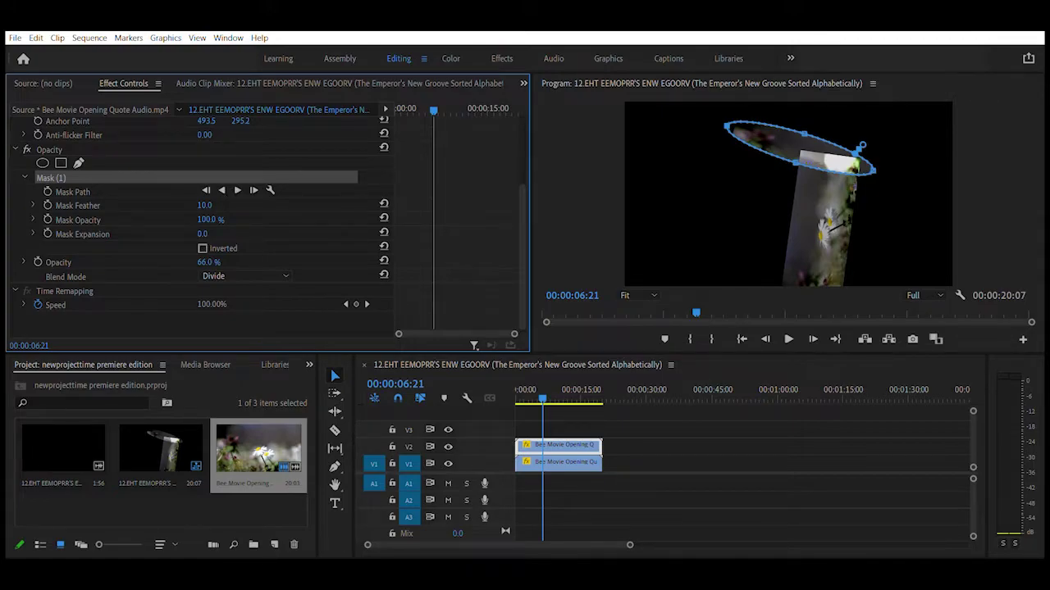
left_click_drag(204, 205, 205, 241)
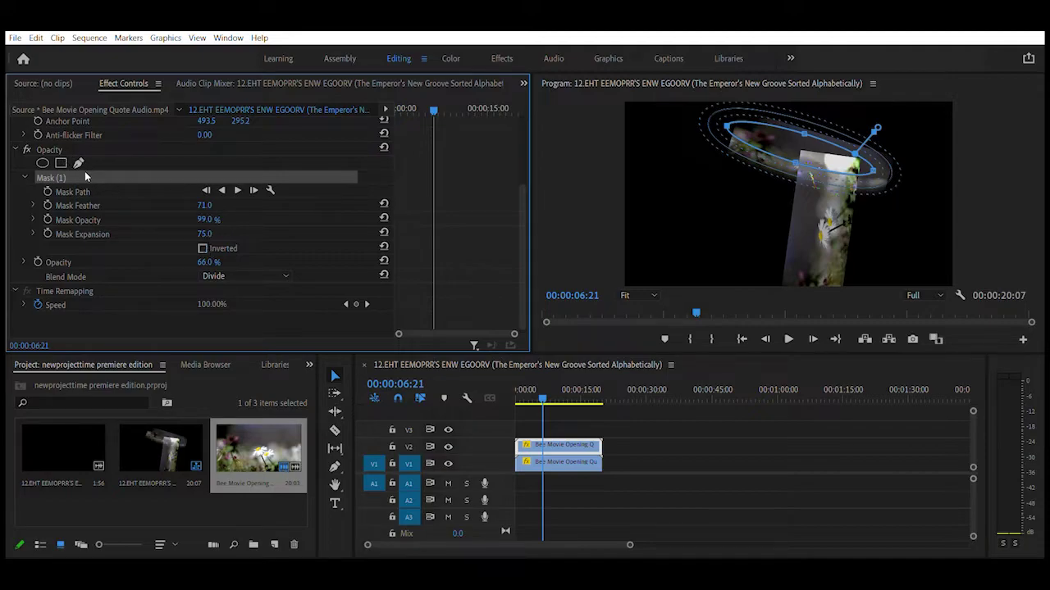
left_click(203, 246)
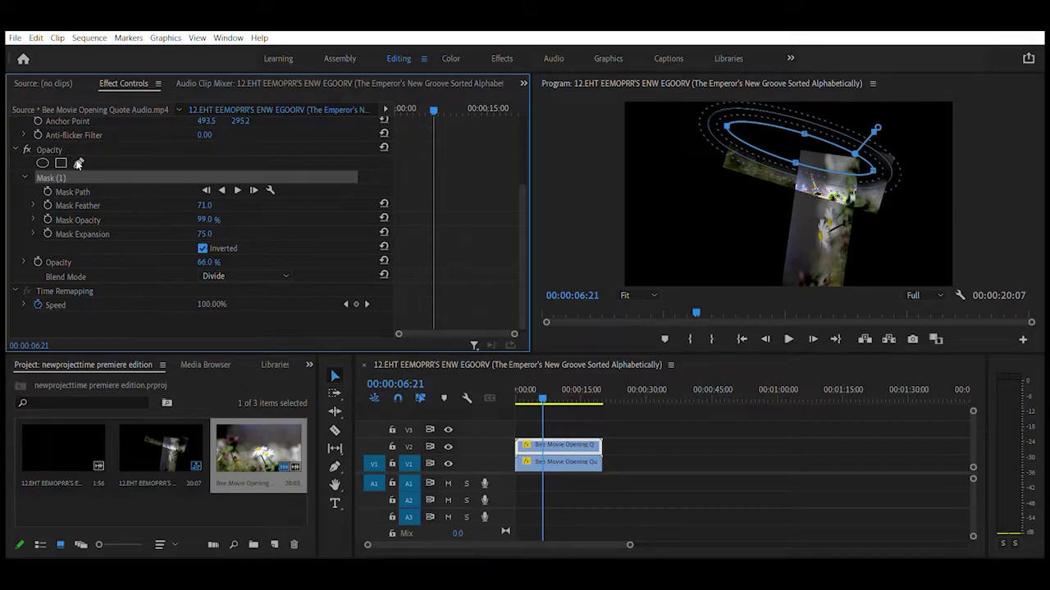
key("Delete")
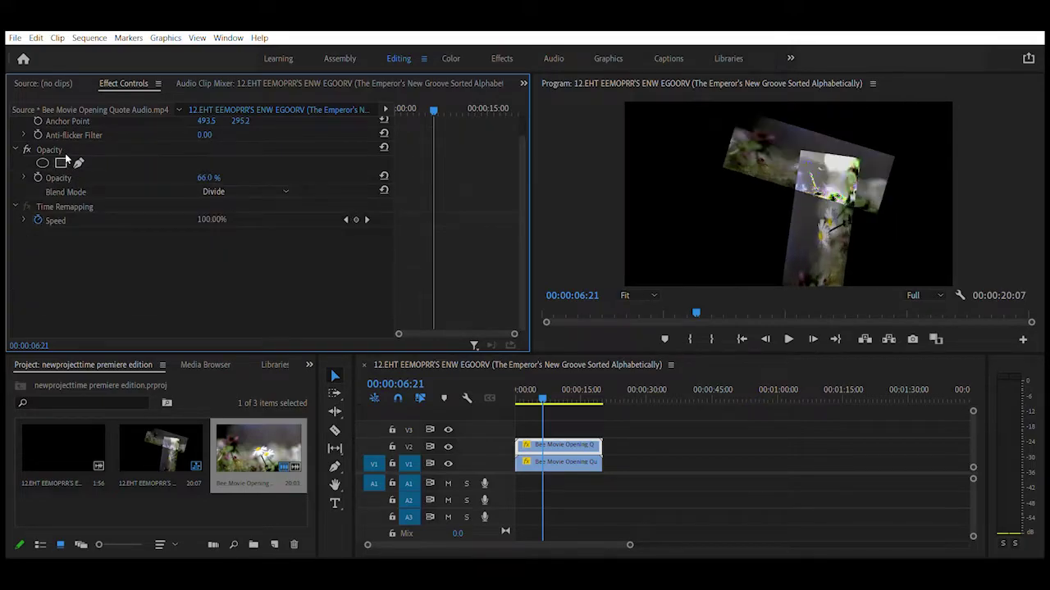
Add a rectangle opacity mask to the V2 clip with a feather of 52, and swing its adjustment handle to another corner
left_click(62, 162)
left_click_drag(204, 205, 221, 205)
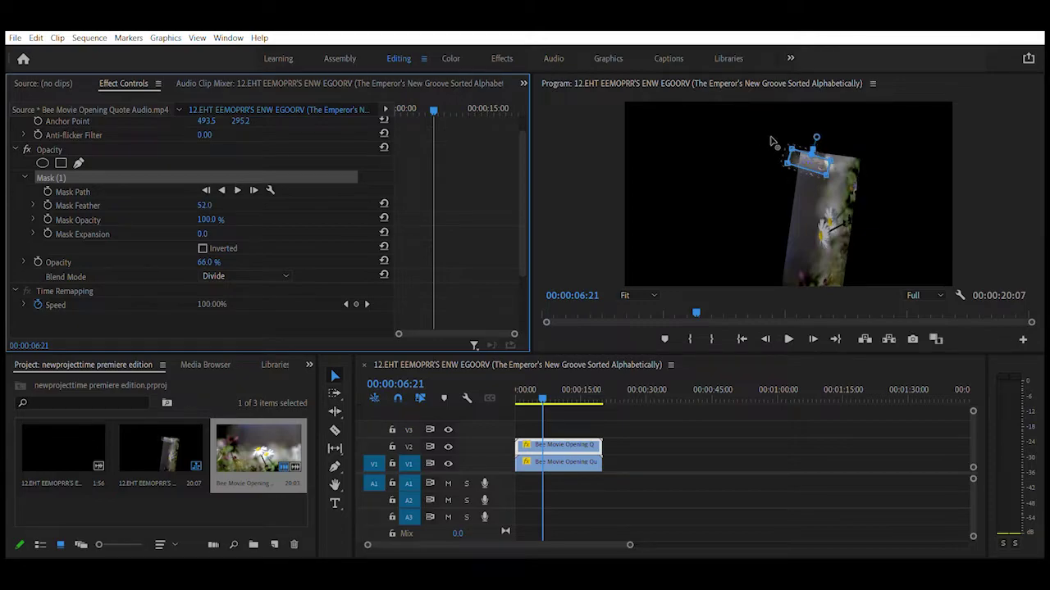
left_click_drag(814, 140, 780, 181)
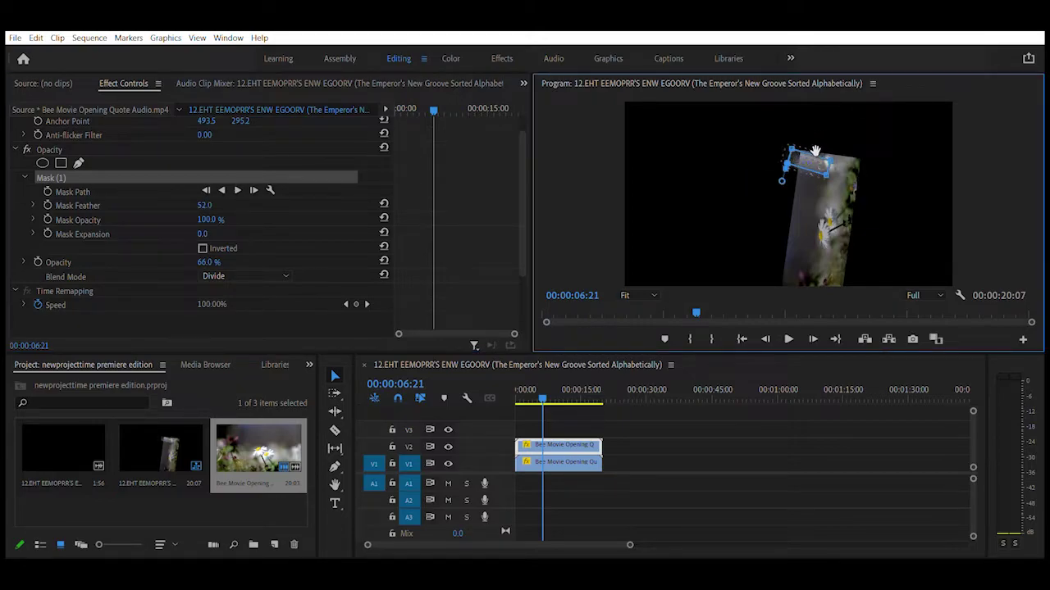
Pull the rectangle mask's points into an irregular polygon, and set the mask opacity to 70% and expansion to 82
left_click(811, 147)
left_click_drag(811, 147, 832, 112)
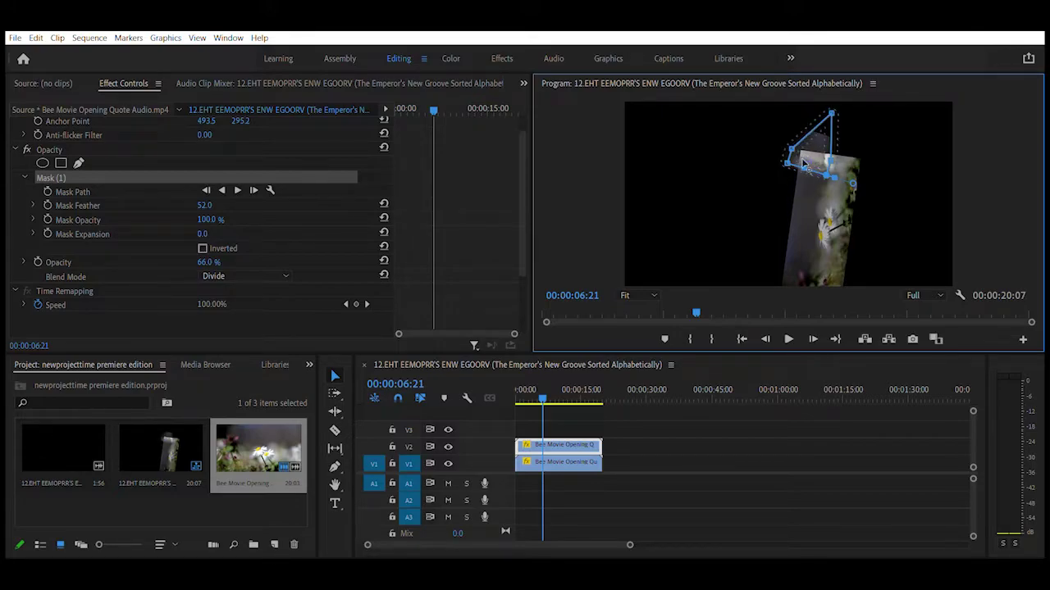
left_click_drag(806, 168, 787, 198)
mouse_move(215, 219)
left_mouse_down()
mouse_move(196, 220)
mouse_move(264, 234)
mouse_move(203, 234)
left_mouse_up()
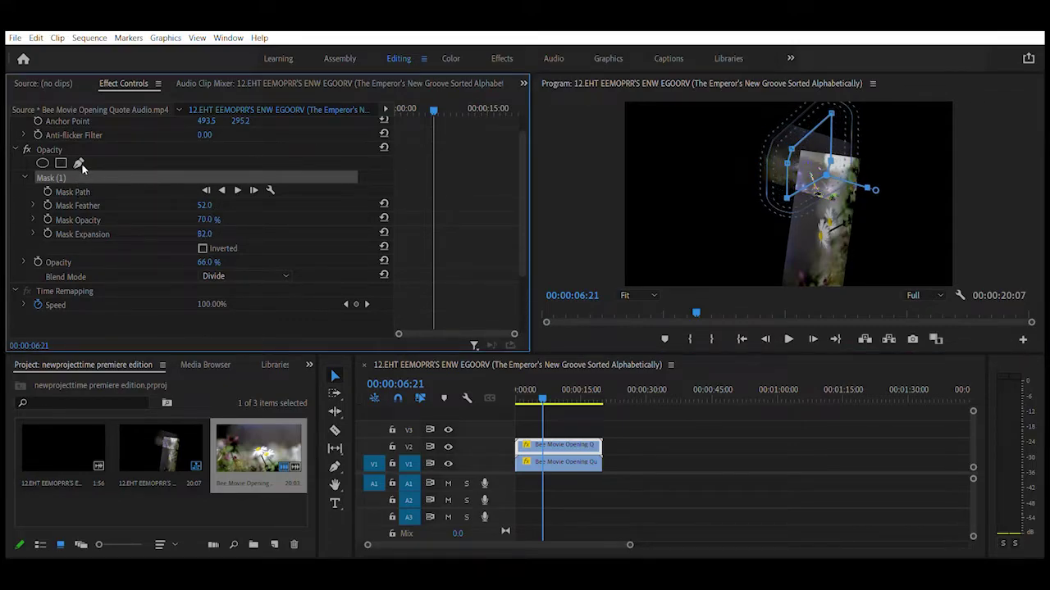
Replace the V2 clip's rectangle mask with a six-point freeform Pen mask, drawn as an irregular zigzag shape around the area where the clips overlap
key("Delete")
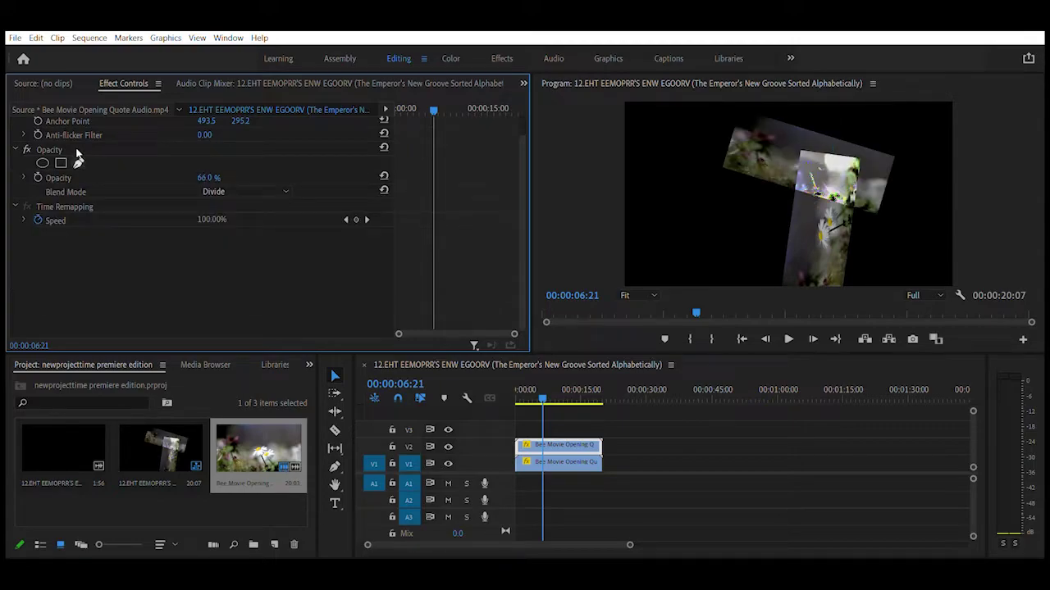
left_click(79, 162)
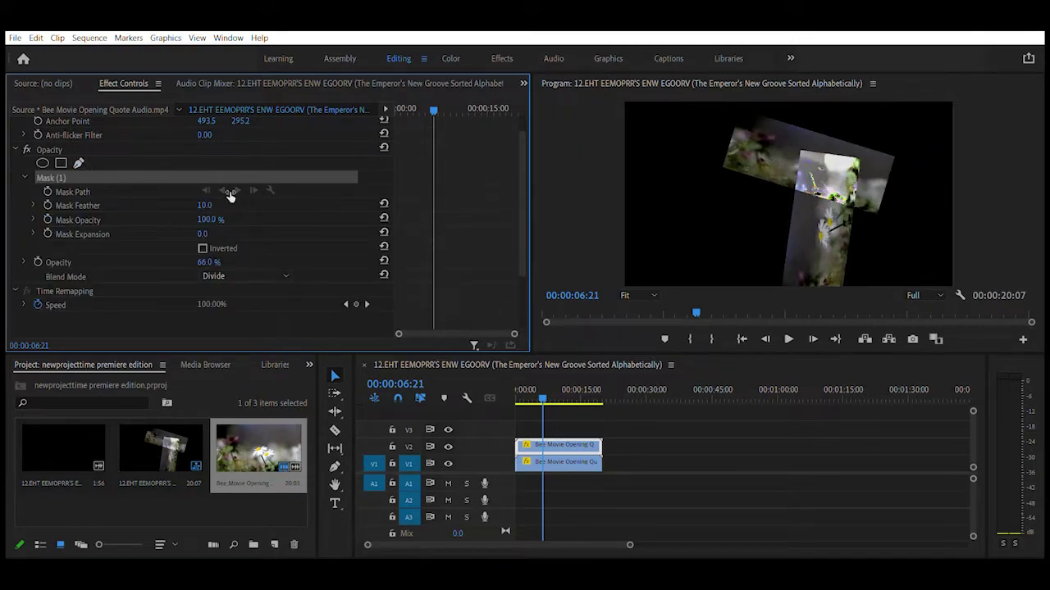
left_click(788, 158)
left_click(839, 149)
left_click(827, 174)
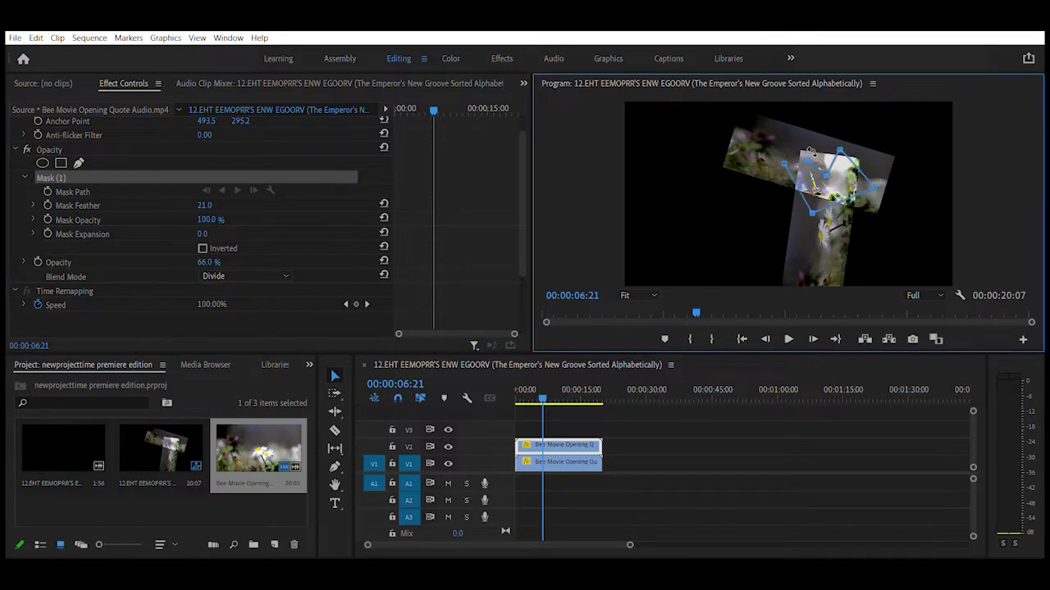
left_click(807, 160)
left_click(785, 164)
Set the freeform mask's feather to 70 and its expansion to 68
left_click_drag(205, 234, 253, 235)
left_click_drag(210, 205, 249, 205)
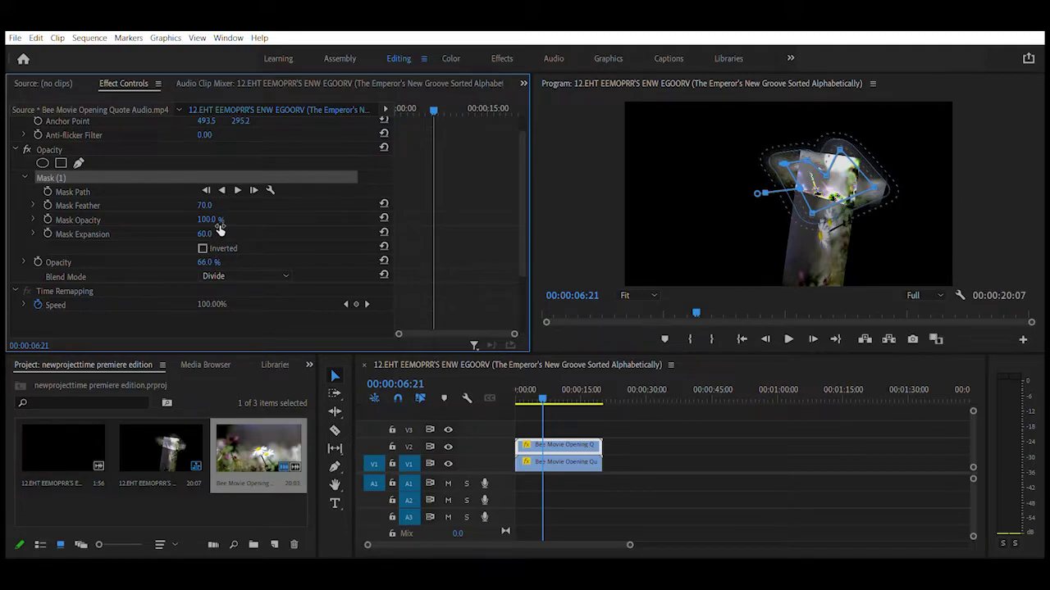
mouse_move(207, 234)
left_mouse_down()
mouse_move(190, 234)
mouse_move(246, 234)
mouse_move(215, 234)
left_mouse_up()
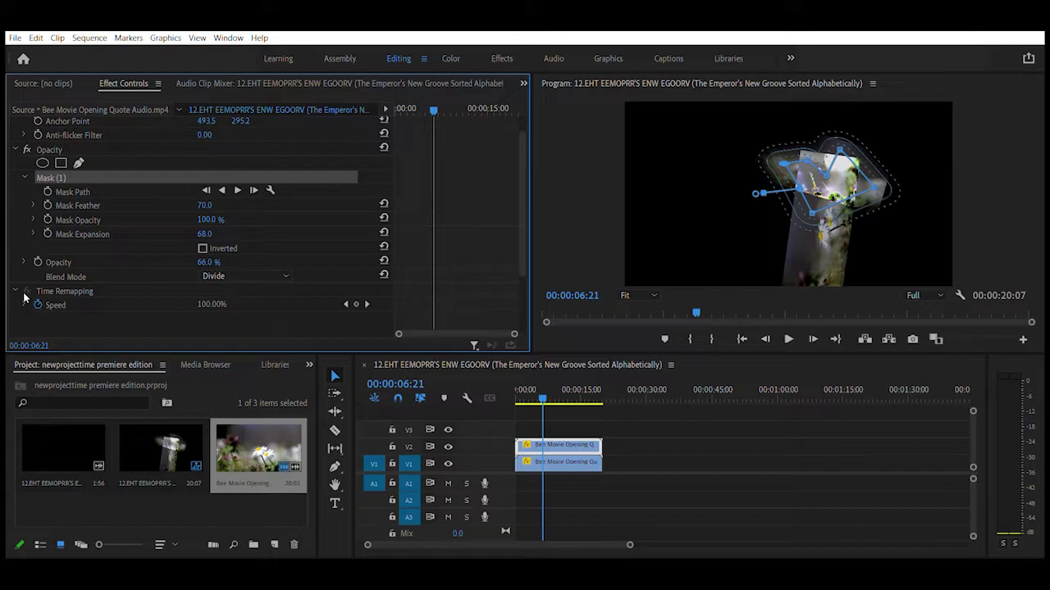
Expand the V2 clip's Time Remapping speed graph, adjust its range, and raise the speed line to 203%
scroll(24, 297, "up", 3)
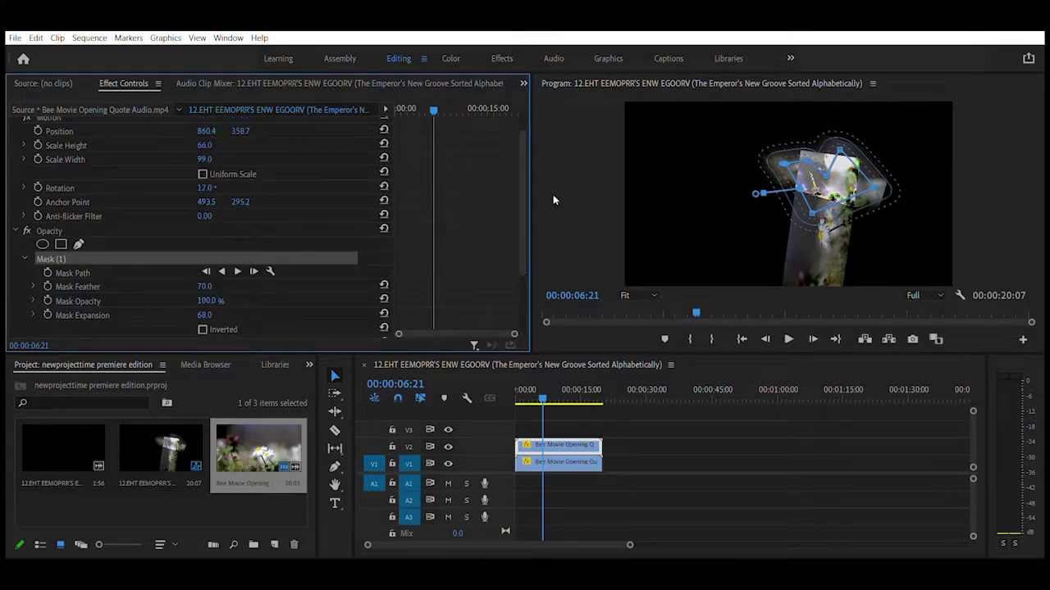
scroll(393, 304, "down", 3)
left_click_drag(391, 312, 460, 312)
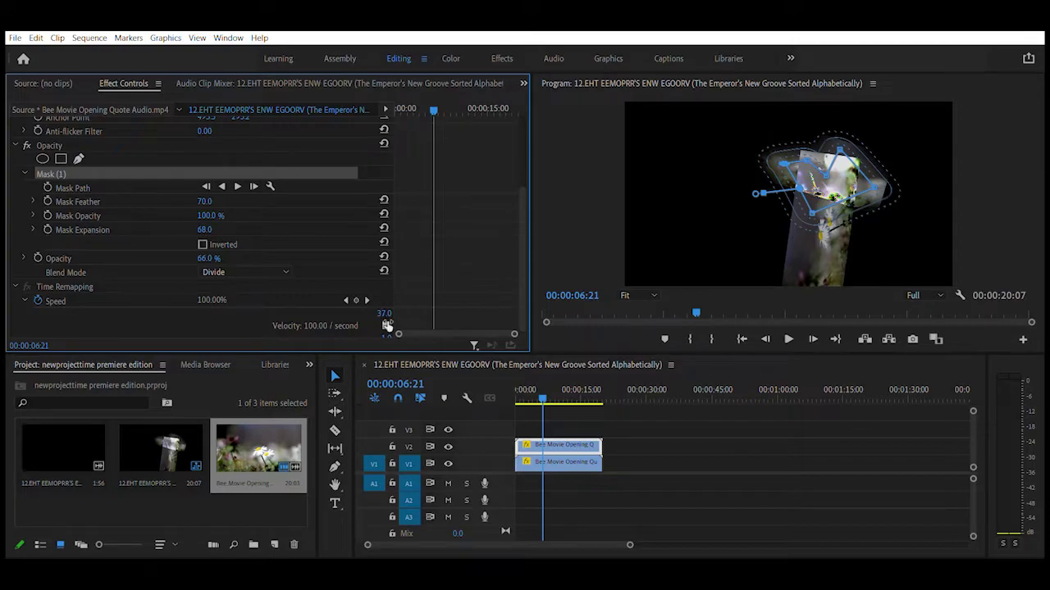
left_click(387, 305)
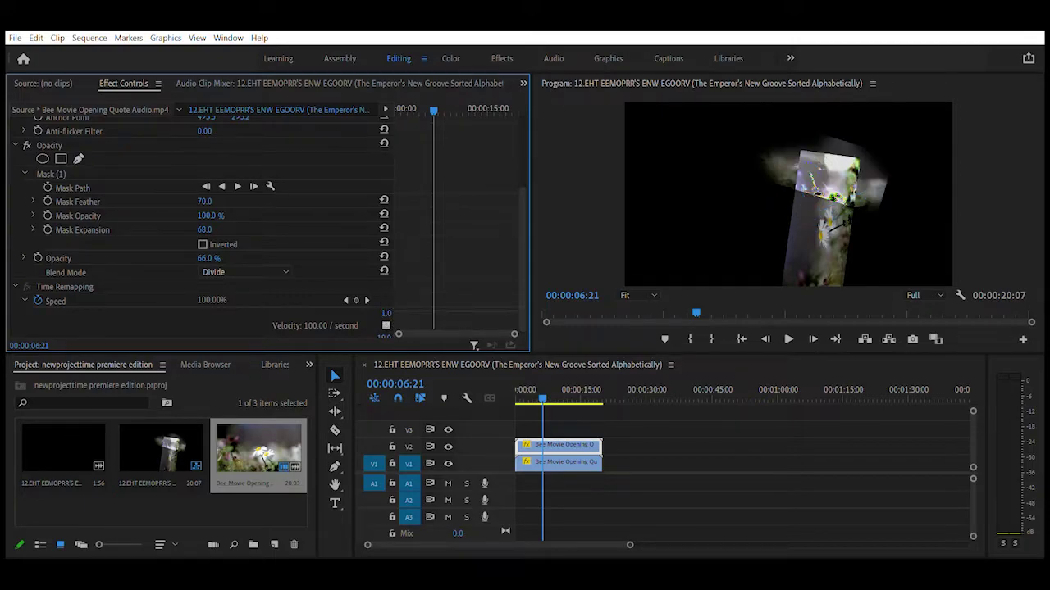
left_click_drag(484, 318, 472, 246)
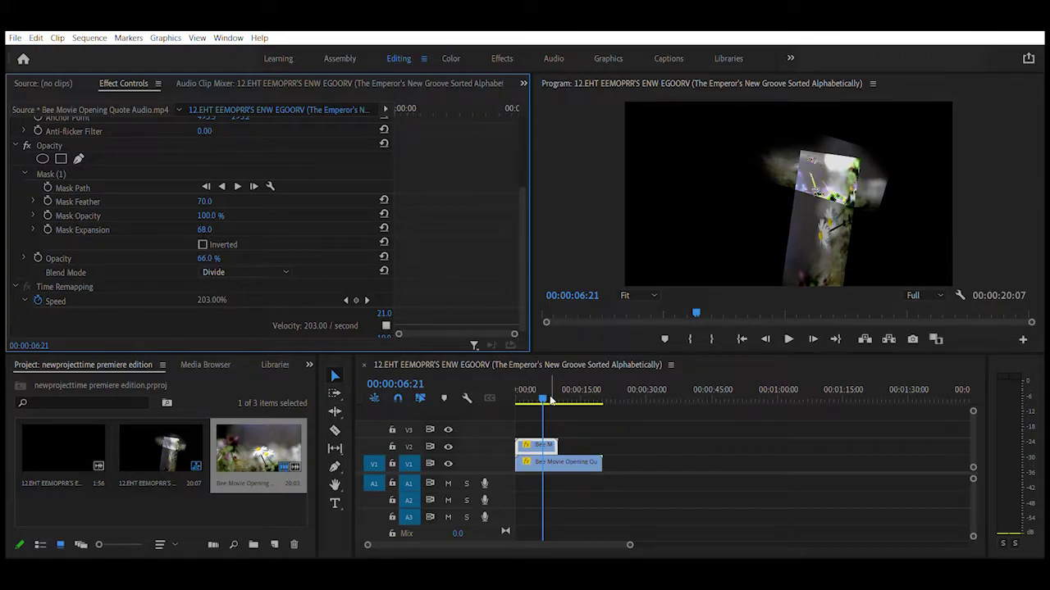
Try speeds of 622% and 483% on the V2 clip's speed graph, moving the playhead to 00:00:01:42 in between
left_click_drag(486, 324, 485, 460)
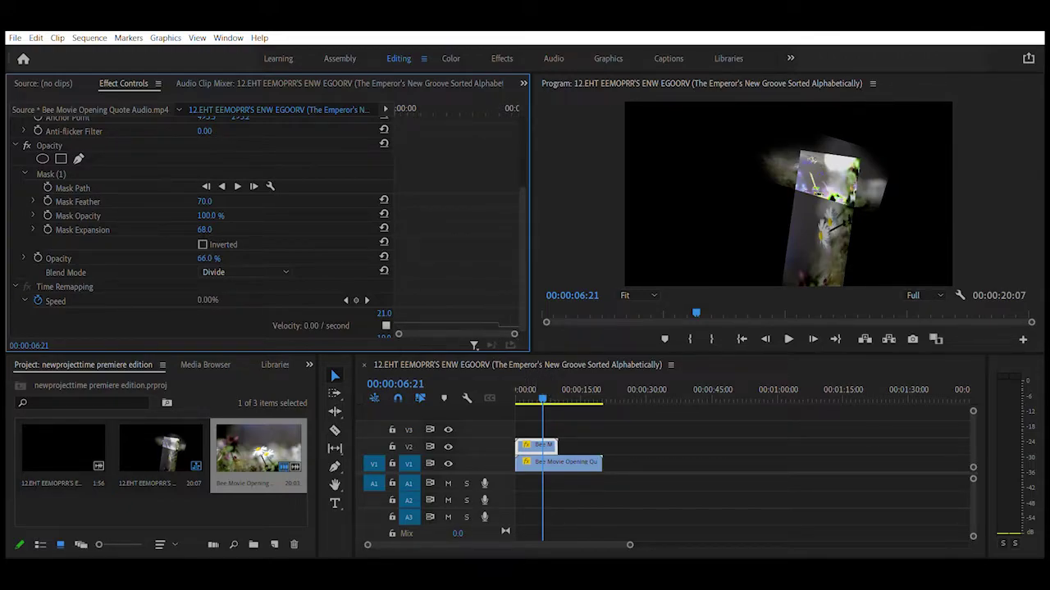
left_click(522, 390)
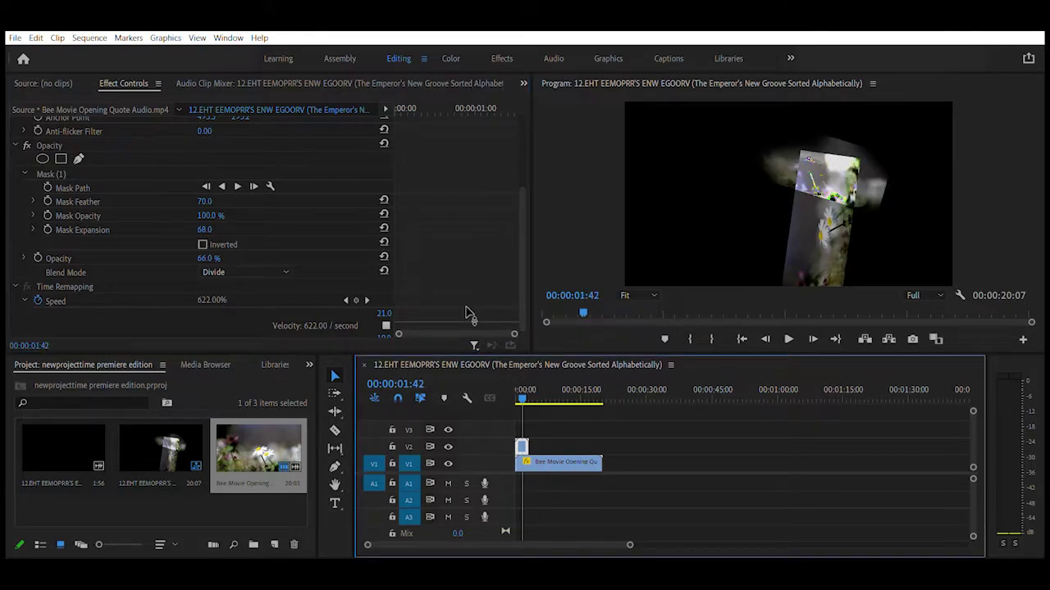
left_click_drag(466, 315, 466, 401)
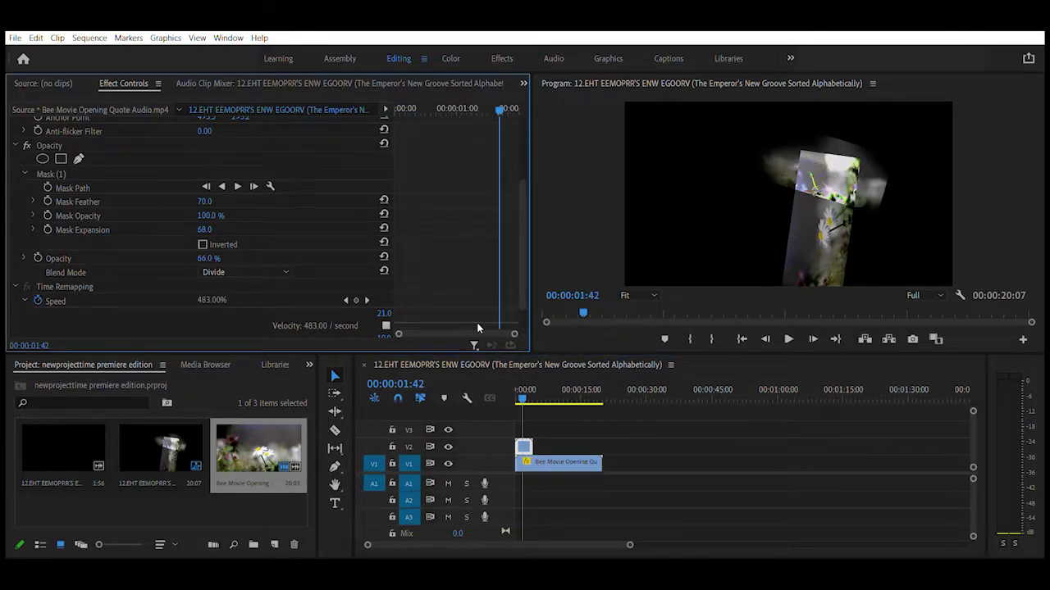
Set the V2 clip's speed to 203%, scrub along the timeline to 00:00:01:05, and bring the full speed graph into view
left_click_drag(478, 328, 468, 343)
left_click(560, 376)
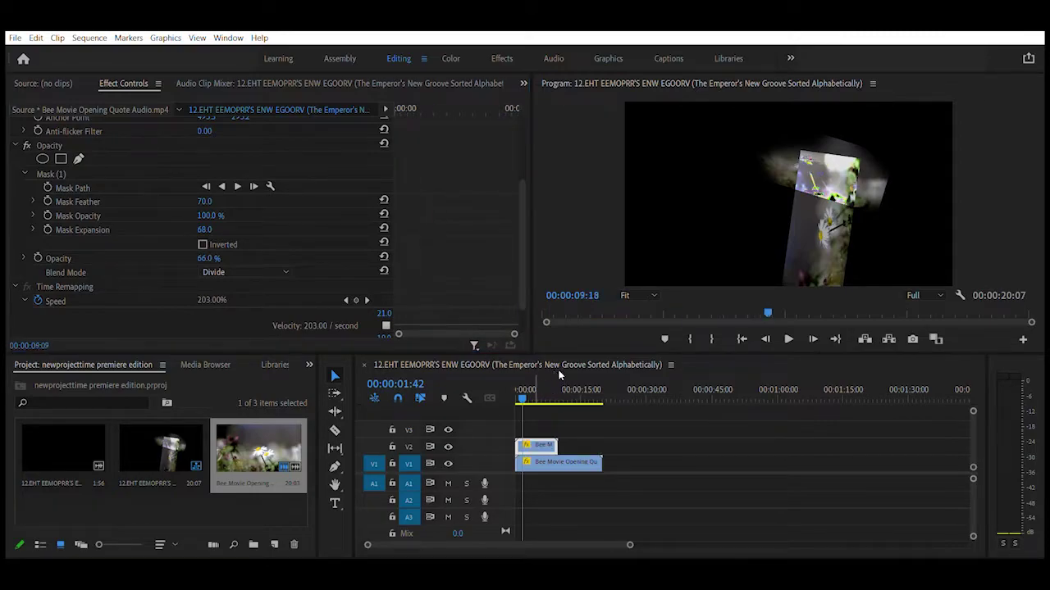
left_click_drag(560, 375, 523, 376)
left_click_drag(522, 240, 523, 271)
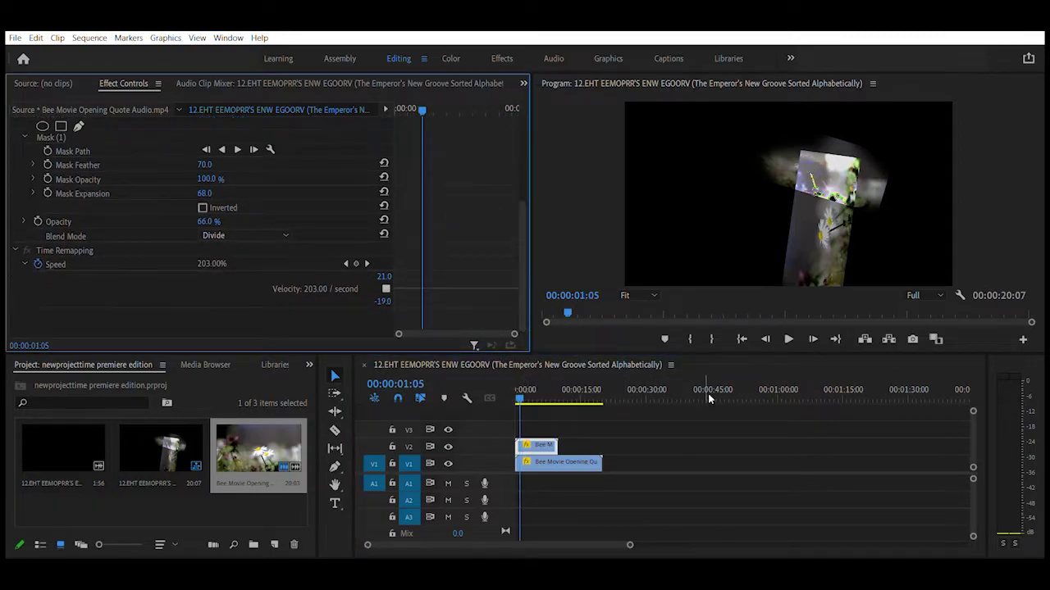